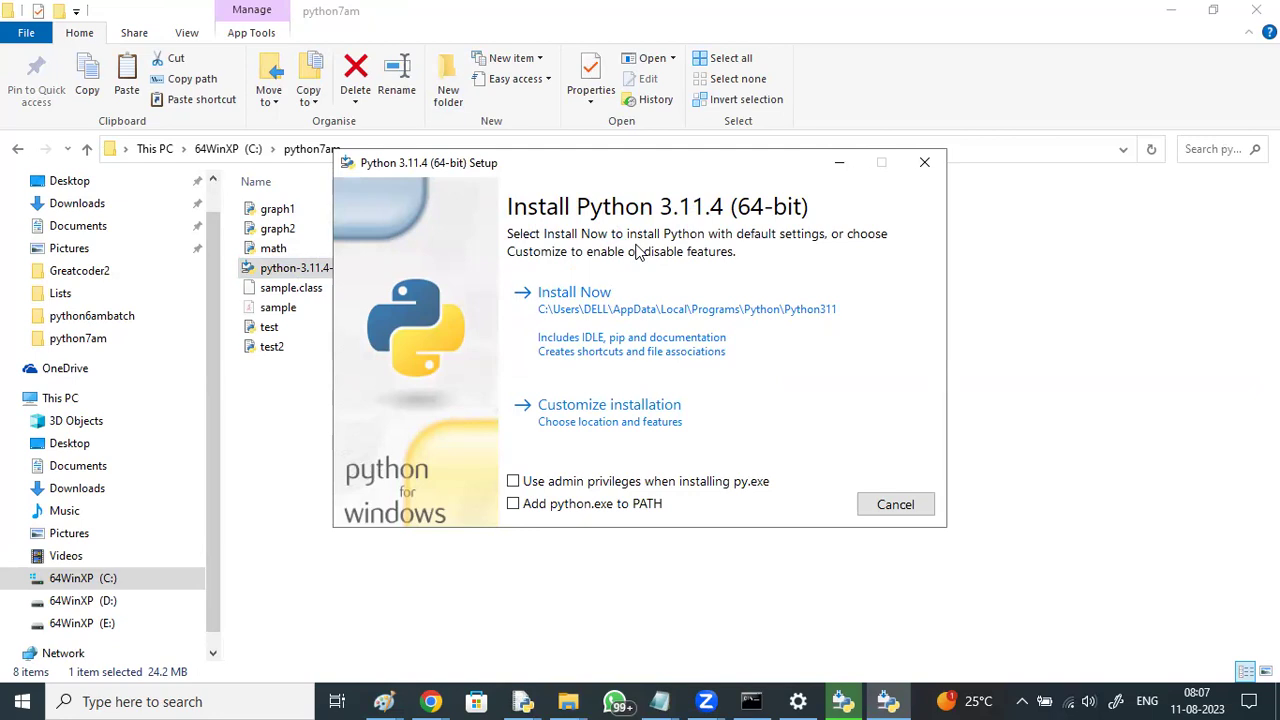
Enable adding python.exe to PATH and choose a customized installation, keeping the default optional features
left_click(512, 505)
left_click(606, 422)
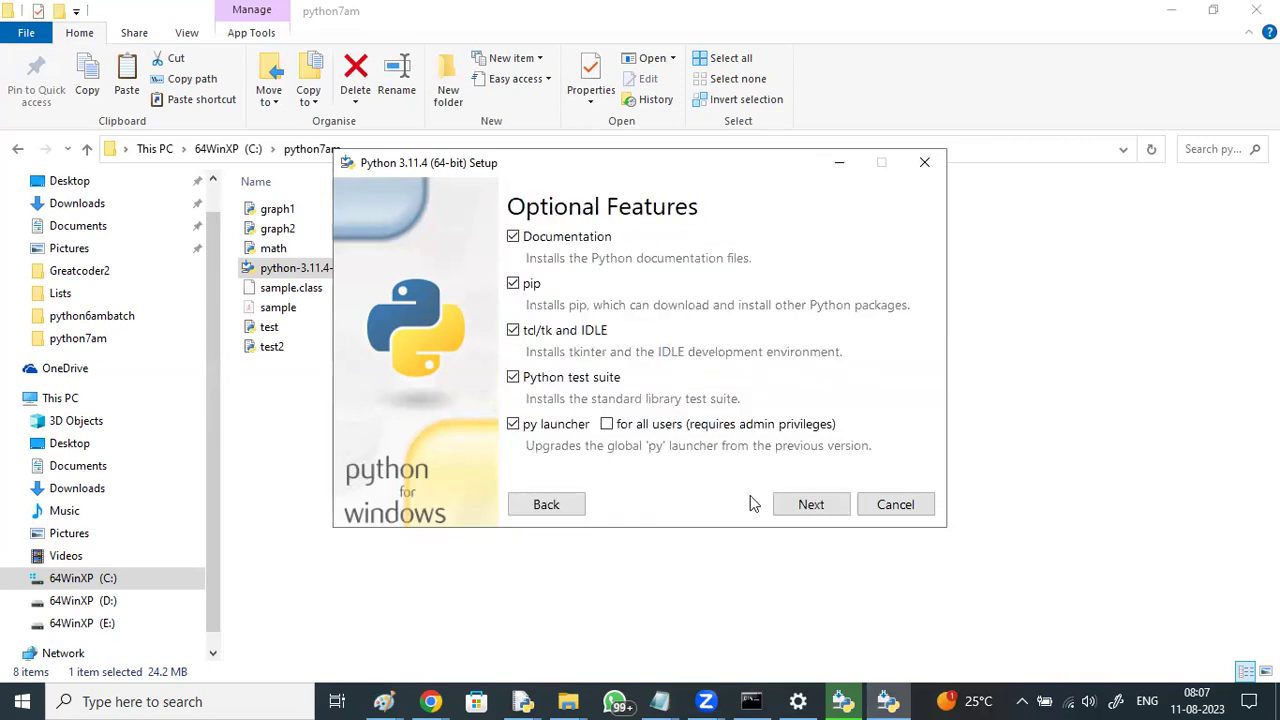
left_click(800, 506)
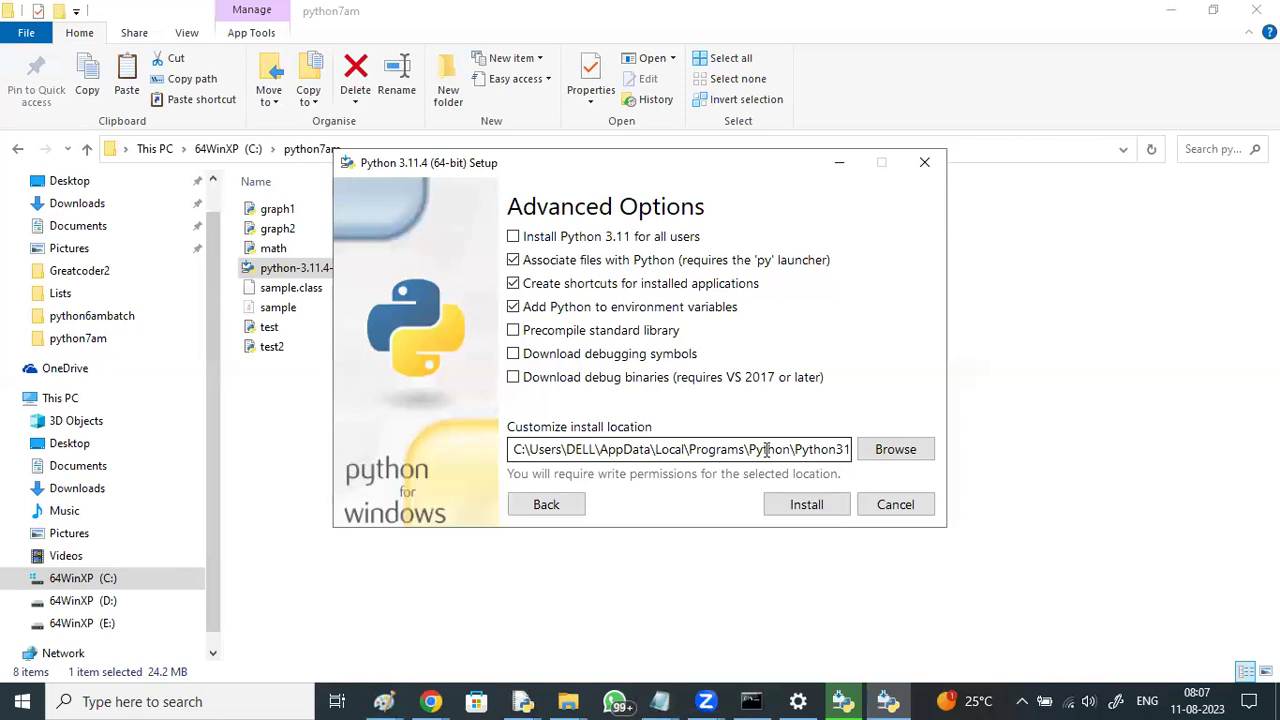
Set the install location to C:\Python311, install Python and close the finished setup
left_click(796, 452)
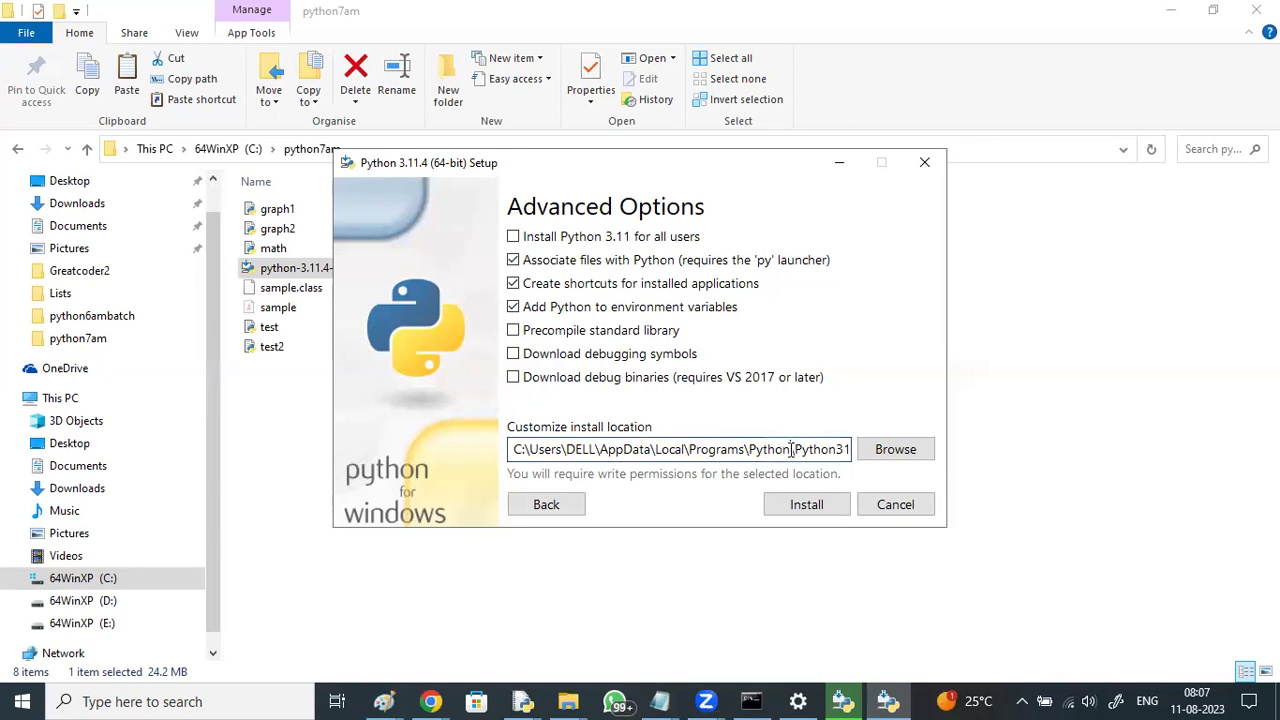
key("BackSpace")
key("BackSpace")
key("BackSpace")
key("BackSpace")
key("BackSpace")
key("BackSpace")
key("BackSpace")
key("BackSpace")
key("BackSpace")
key("BackSpace")
key("BackSpace")
key("BackSpace")
key("BackSpace")
key("BackSpace")
key("BackSpace")
key("BackSpace")
key("BackSpace")
key("BackSpace")
key("BackSpace")
key("BackSpace")
key("BackSpace")
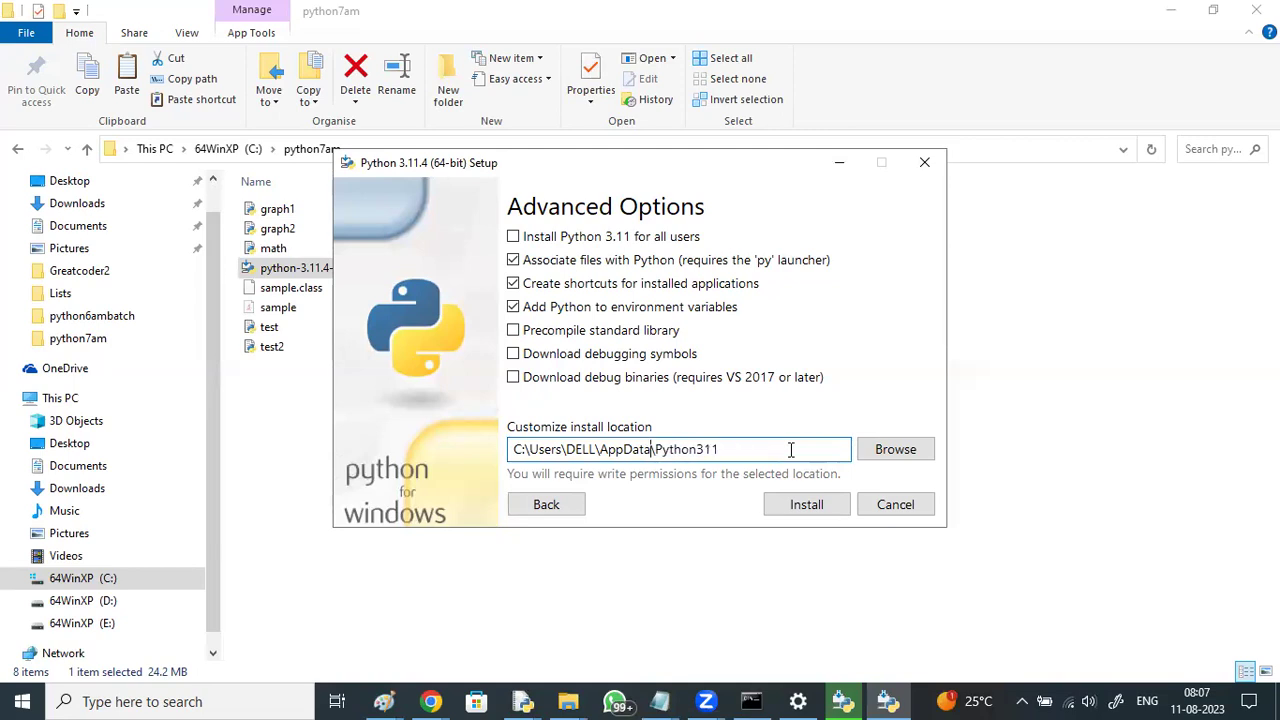
key("BackSpace")
key("BackSpace")
key("BackSpace")
key("BackSpace")
key("BackSpace")
key("BackSpace")
key("BackSpace")
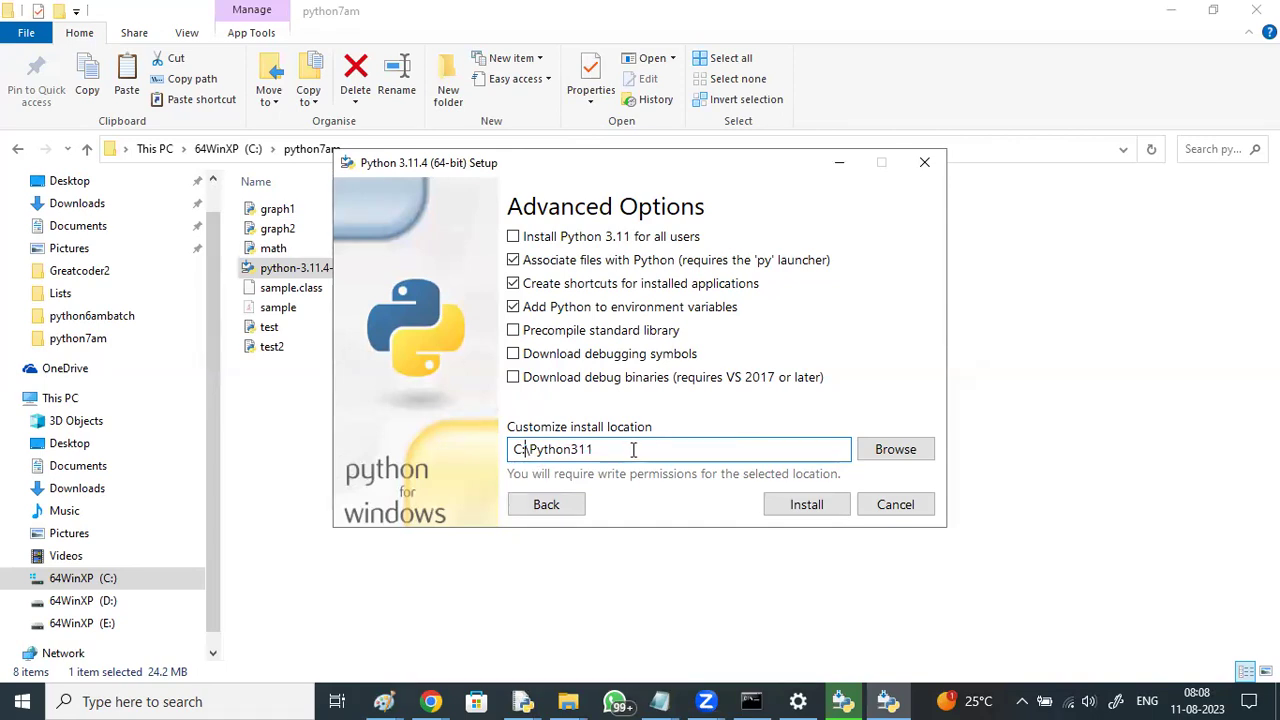
left_click(800, 508)
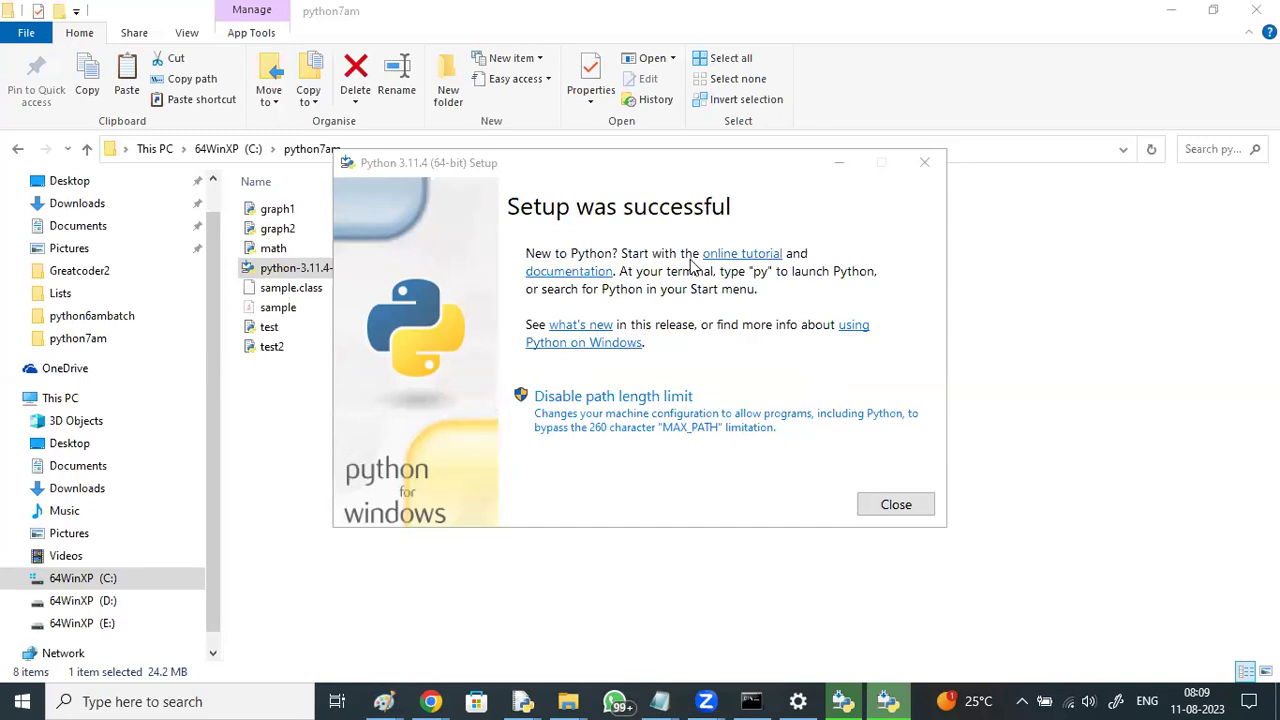
left_click(879, 508)
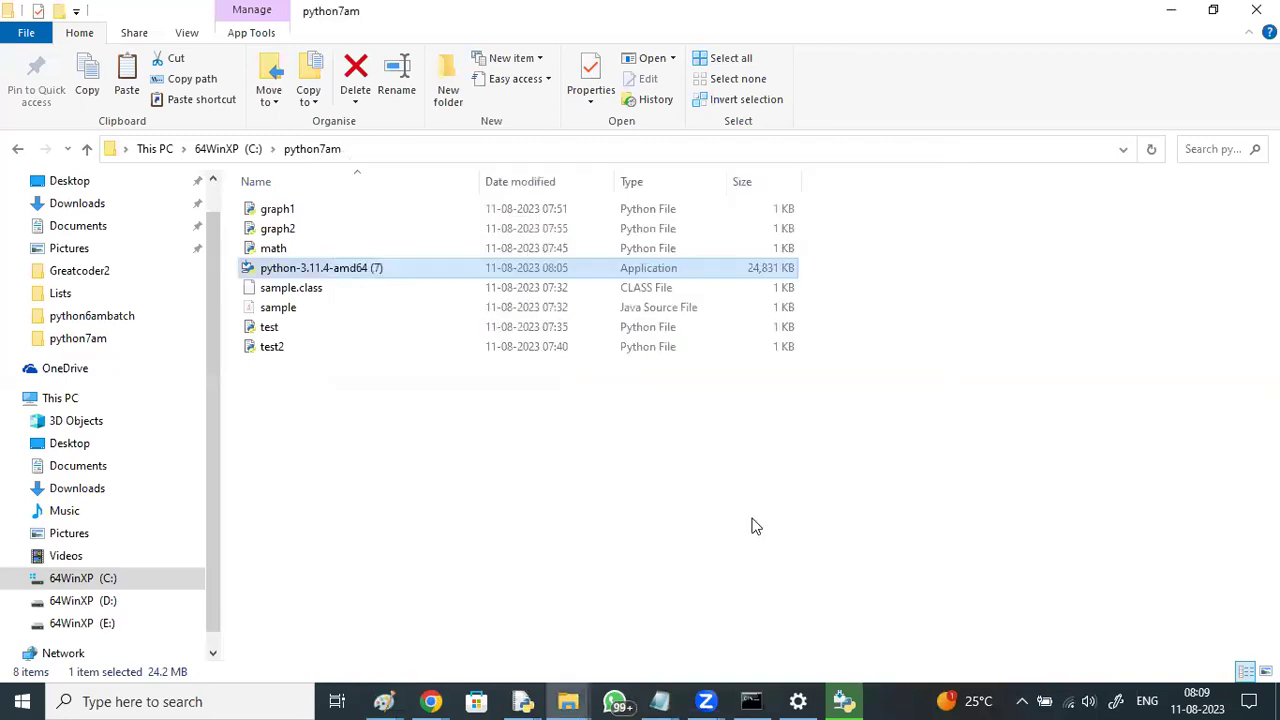
Open Command Prompt and start the Python interpreter with the python command
left_click(211, 701)
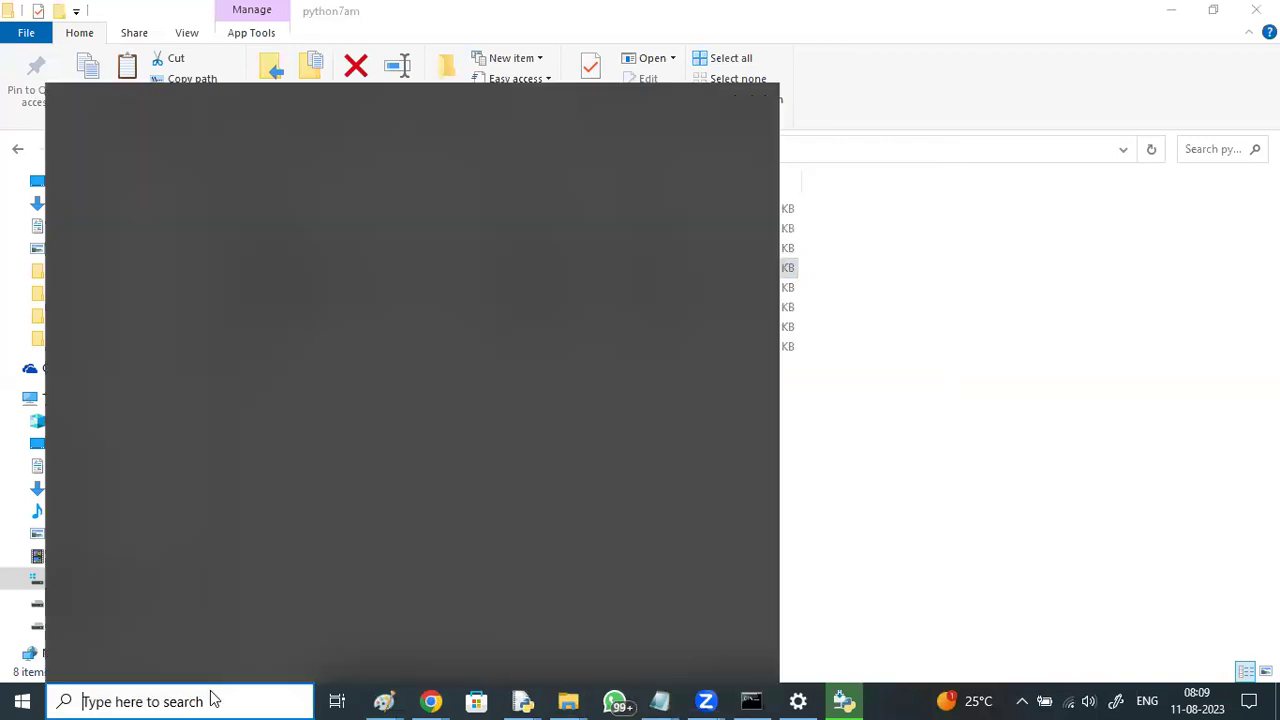
type("cmd")
key("Return")
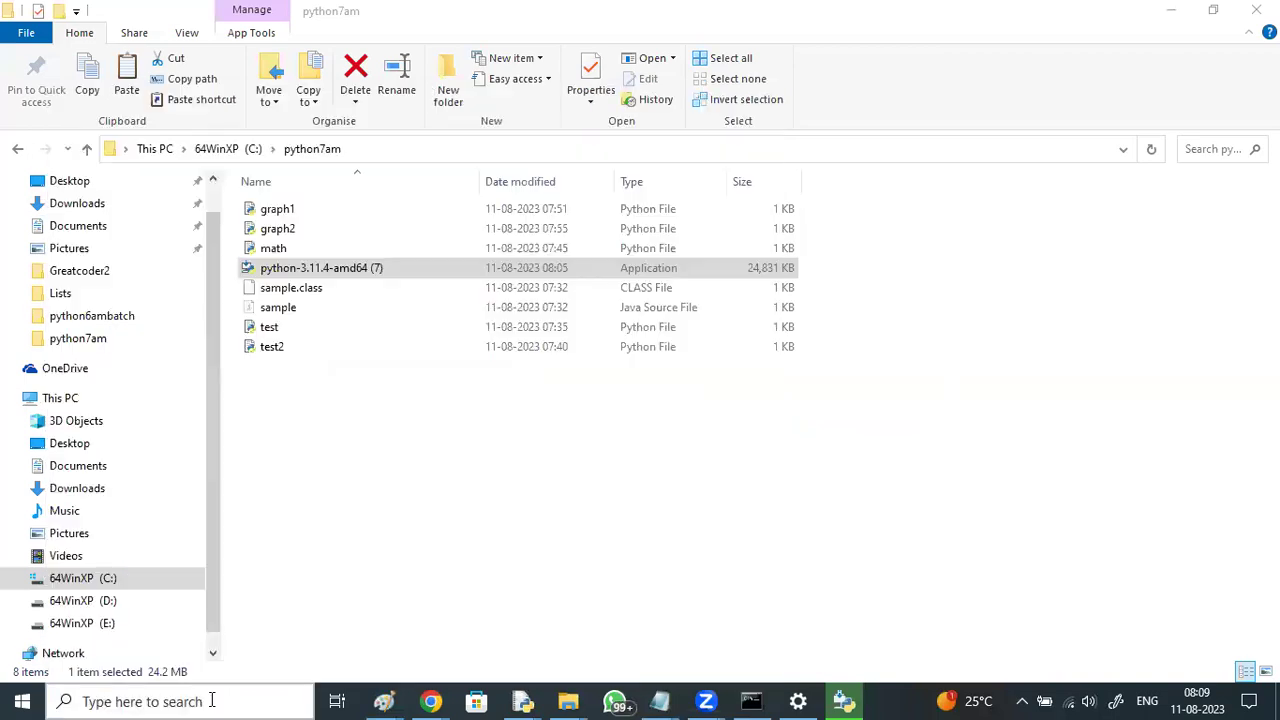
type("python")
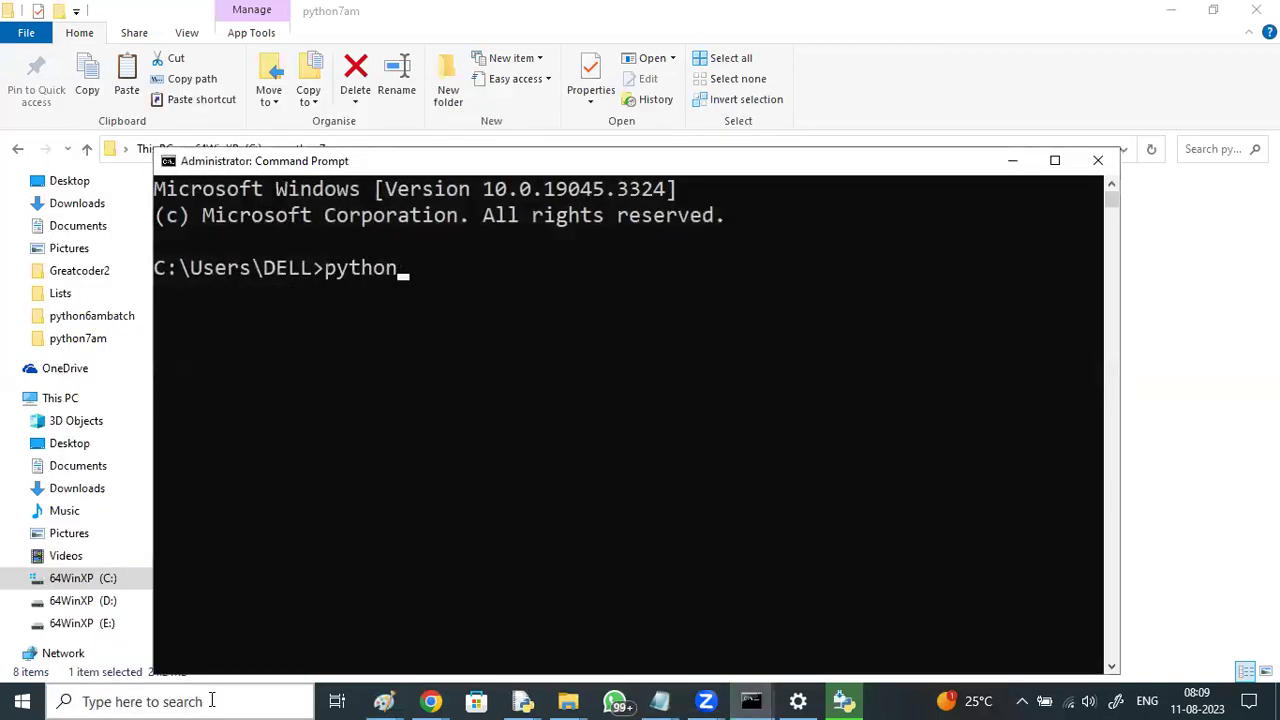
key("Return")
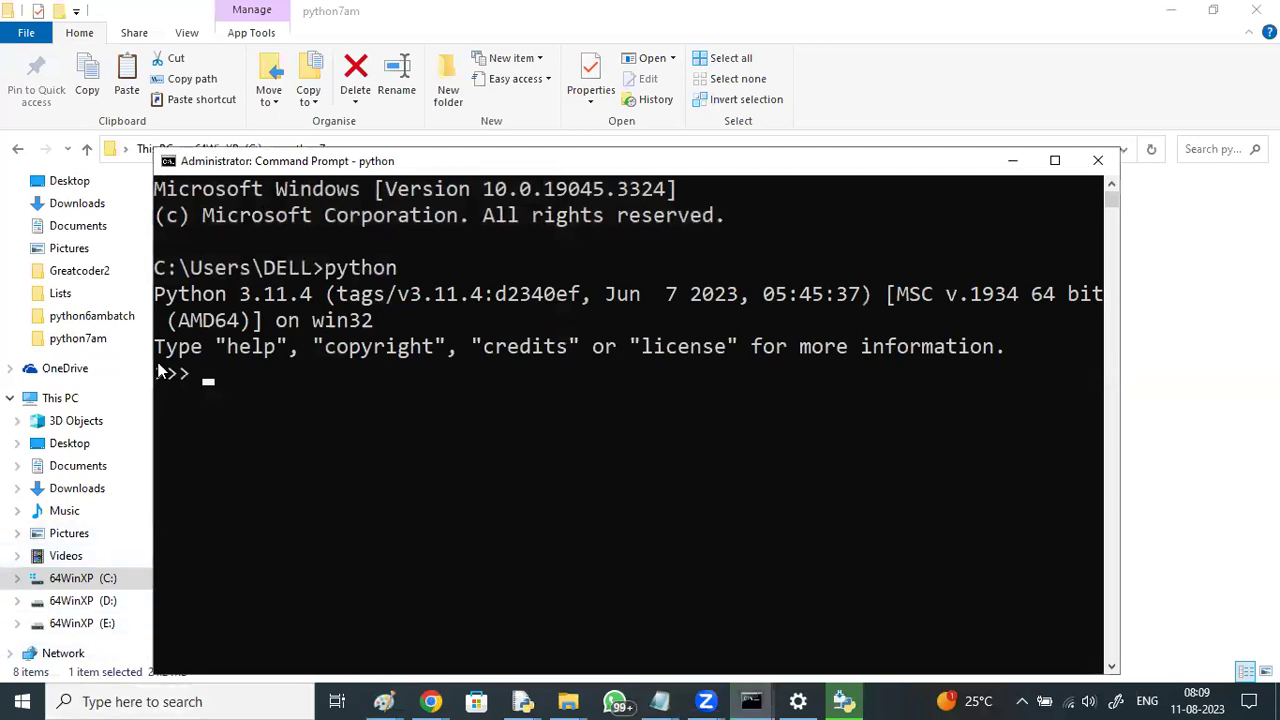
left_click_drag(158, 373, 201, 375)
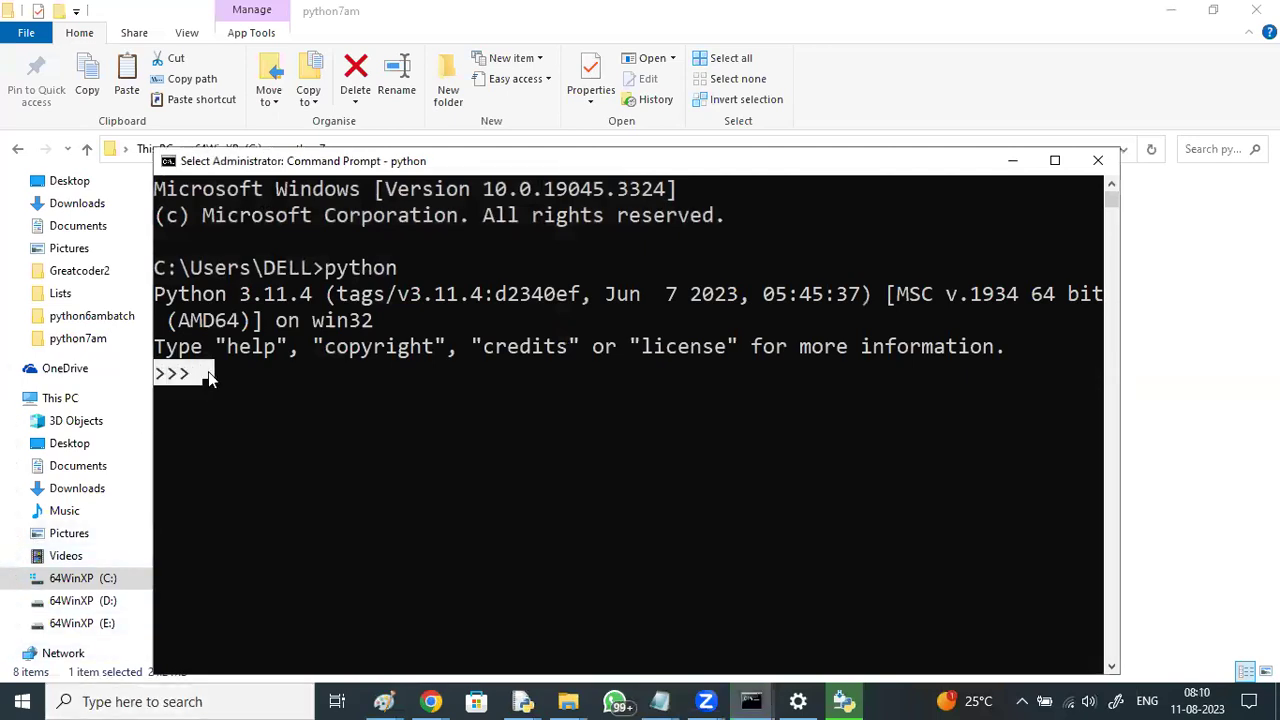
left_click(208, 377)
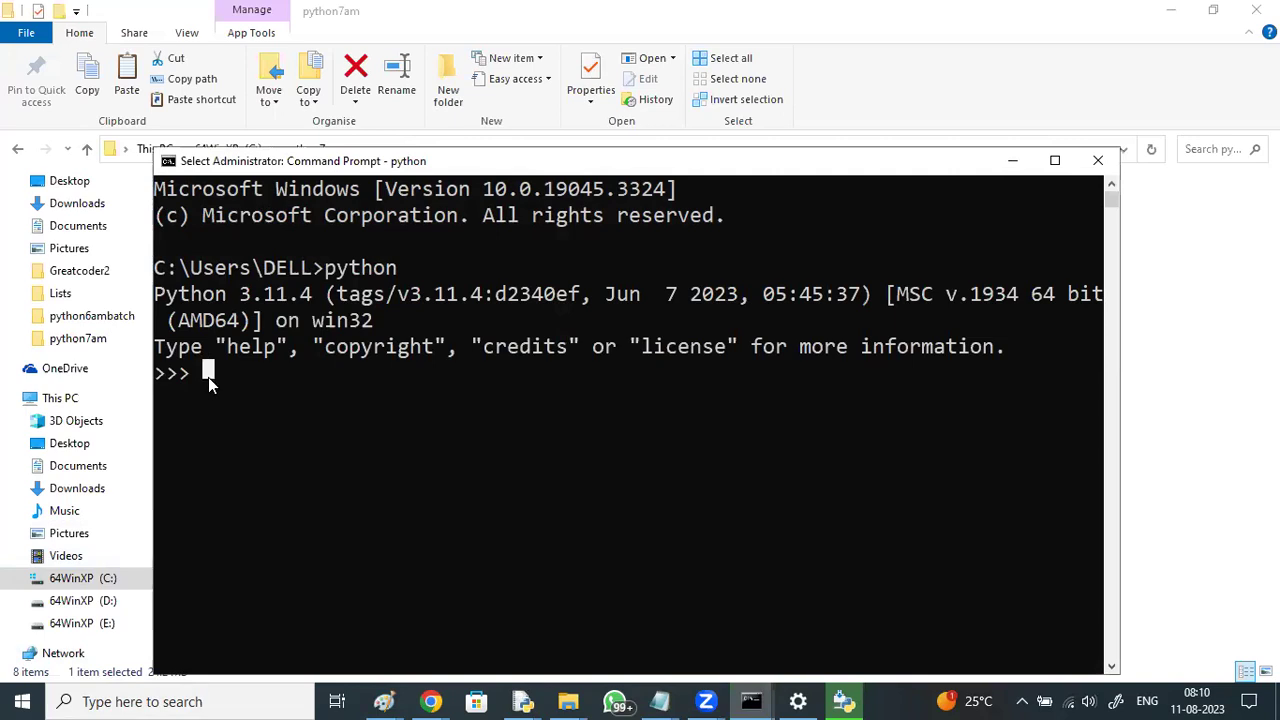
Evaluate 3+2 in the interpreter and assign x=10 and y=4
type("3+2")
key("Return")
type("x=10")
key("Return")
type("y=4")
key("Return")
Display x and y, evaluate x+y and x-y in the interpreter, and minimize its window
type("x")
key("Return")
type("y")
key("Return")
type("x")
type("+y")
key("Return")
type("x-y")
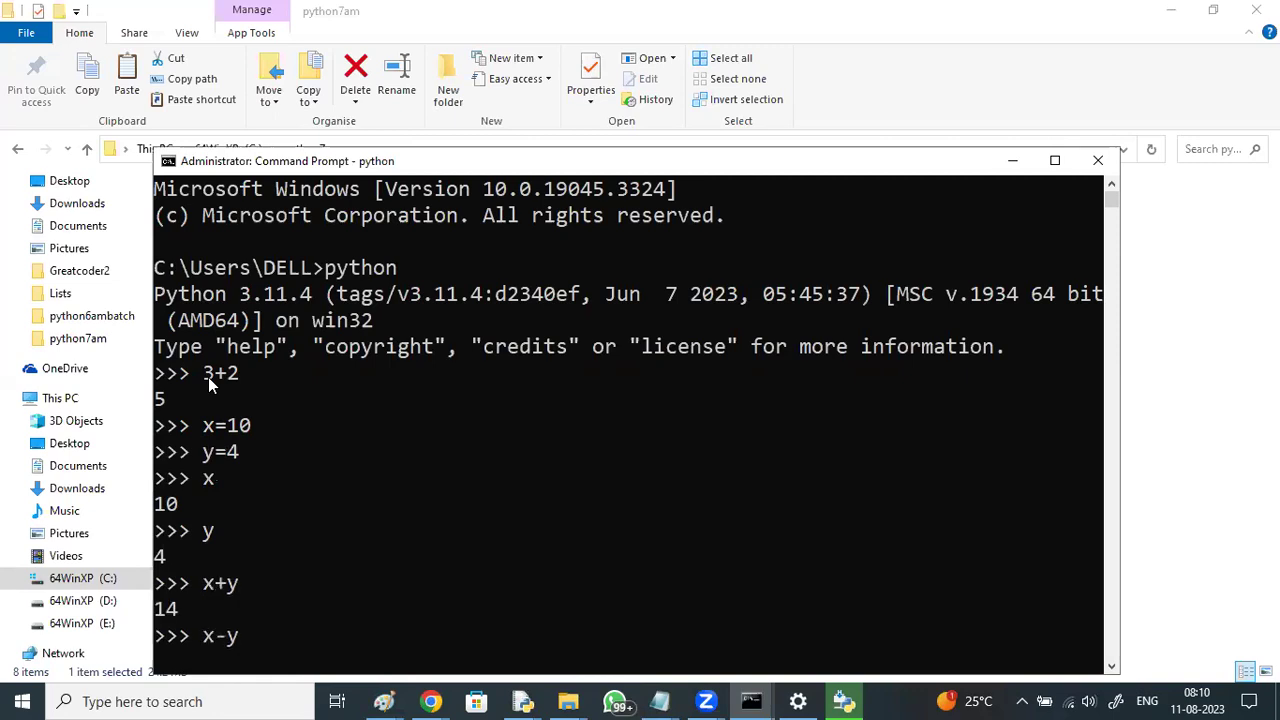
key("Return")
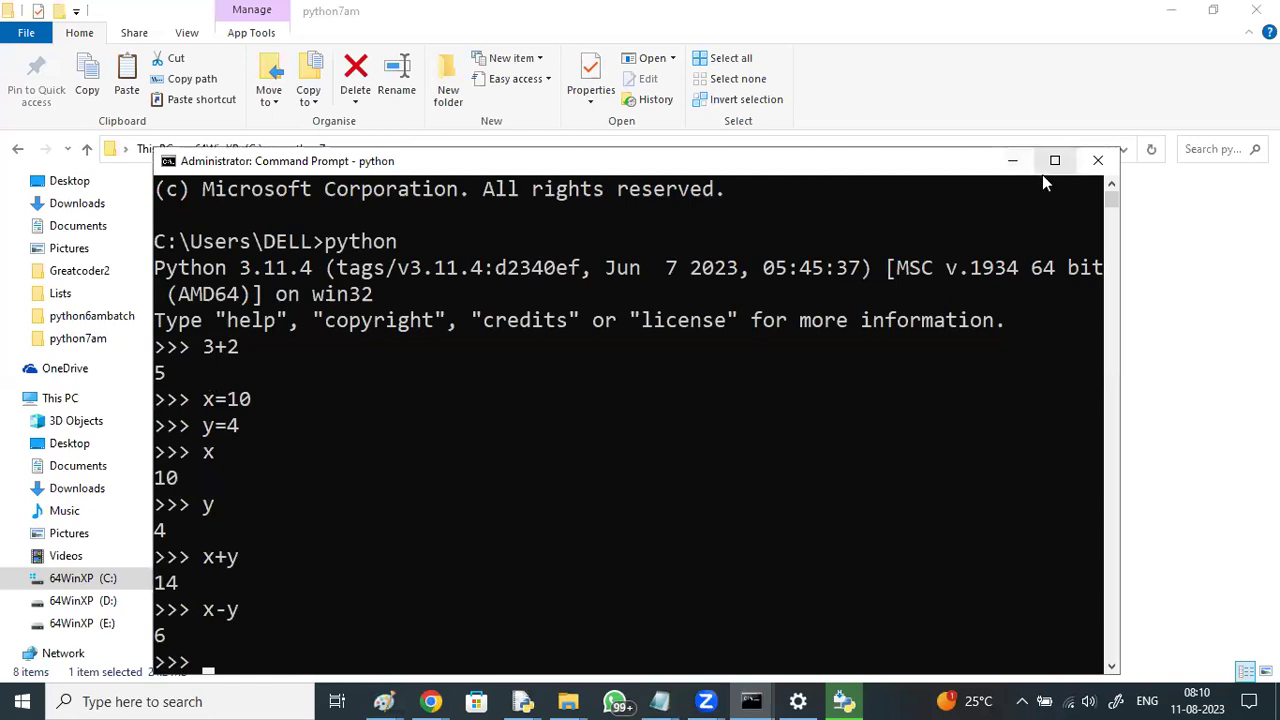
left_click(1012, 161)
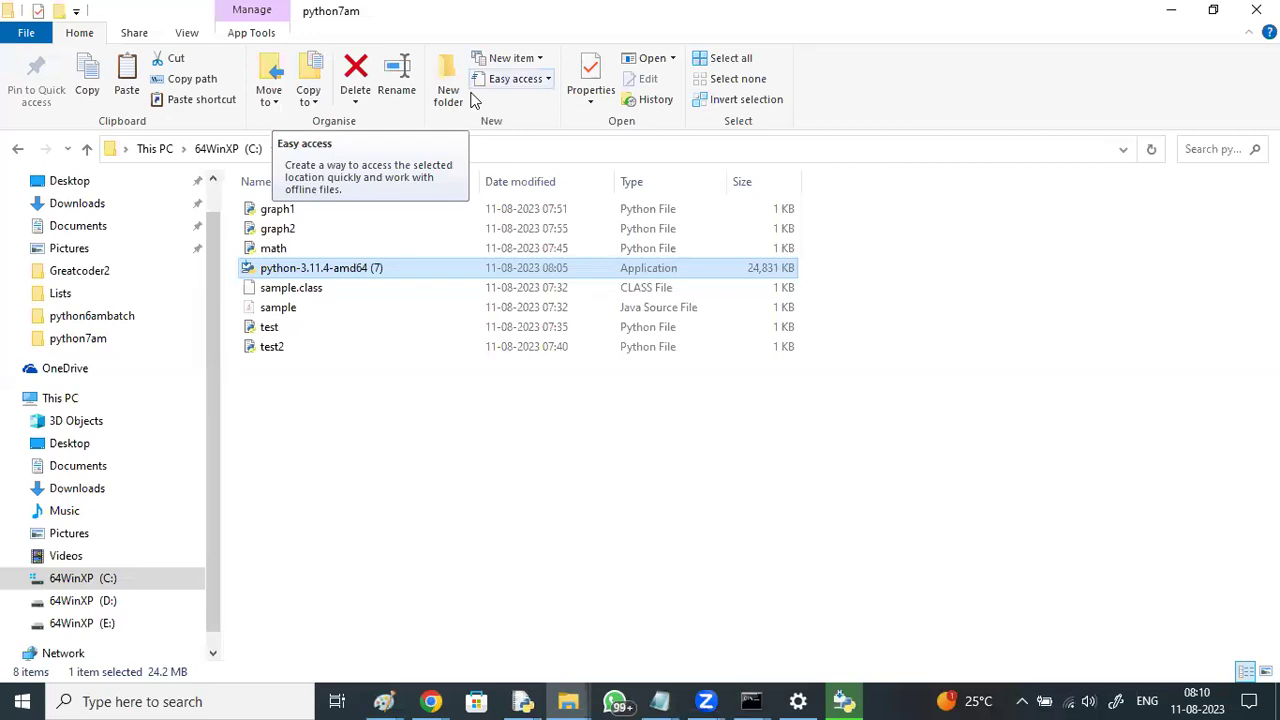
Switch to Chrome and review the Python course syllabus on the DURGA SOFTWARE SOLUTIONS page, from Python Basics to Python IDE's
mouse_move(432, 700)
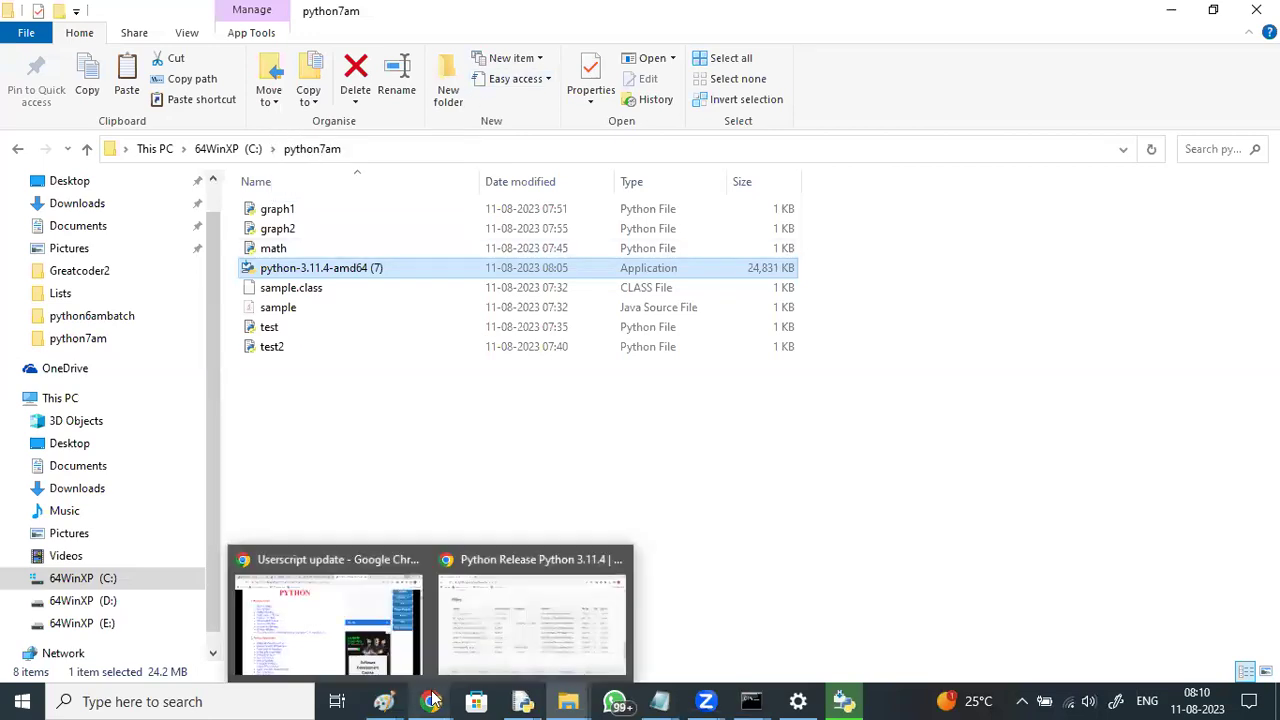
left_click(352, 630)
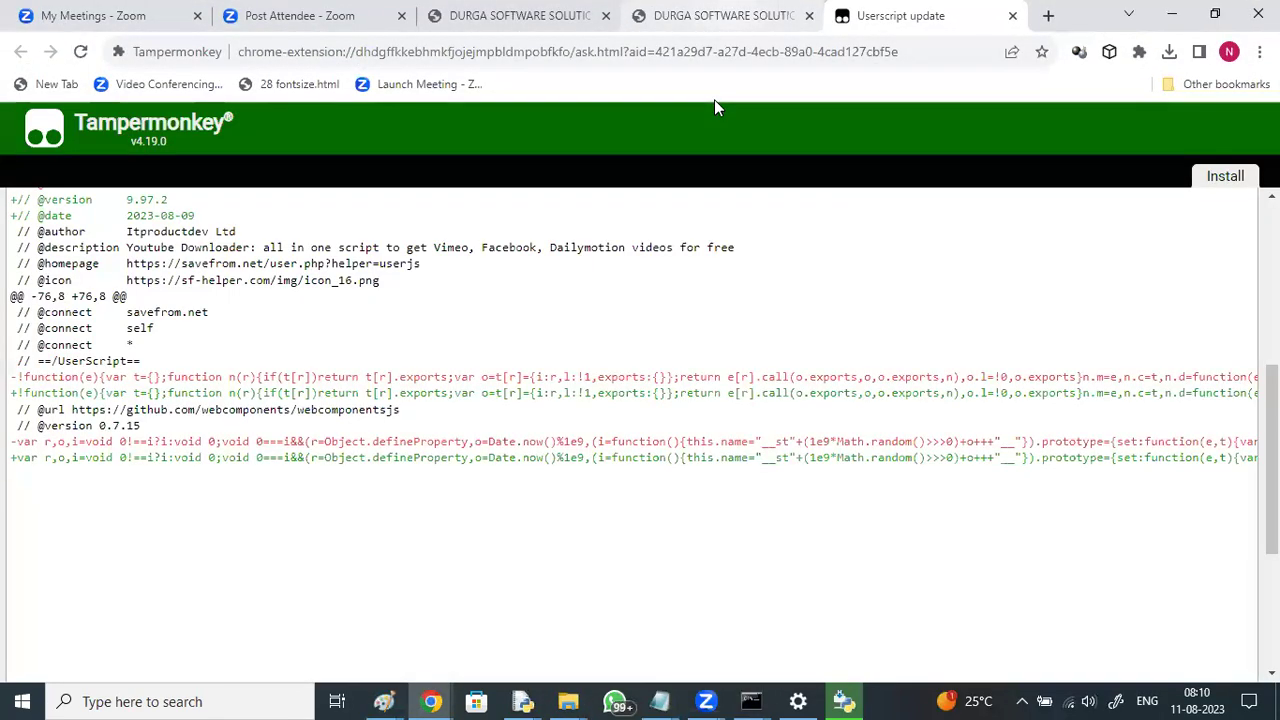
left_click(714, 15)
left_click_drag(152, 218, 250, 218)
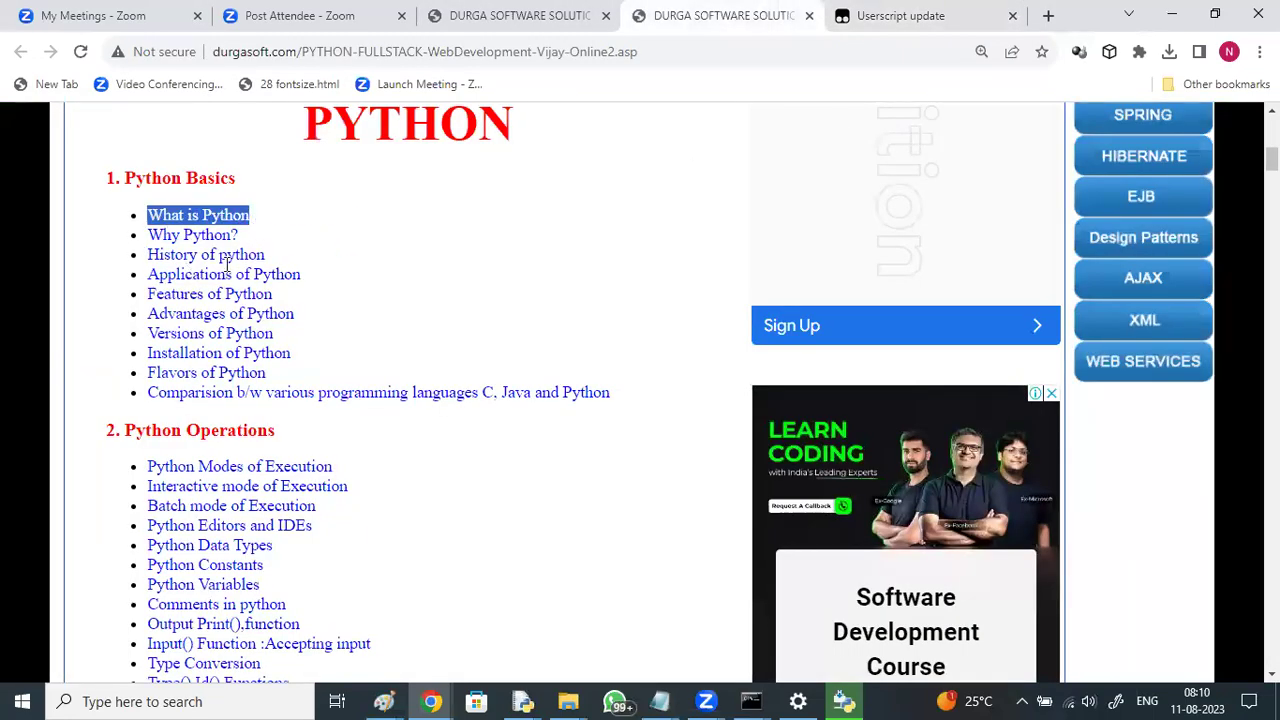
left_click_drag(182, 255, 326, 300)
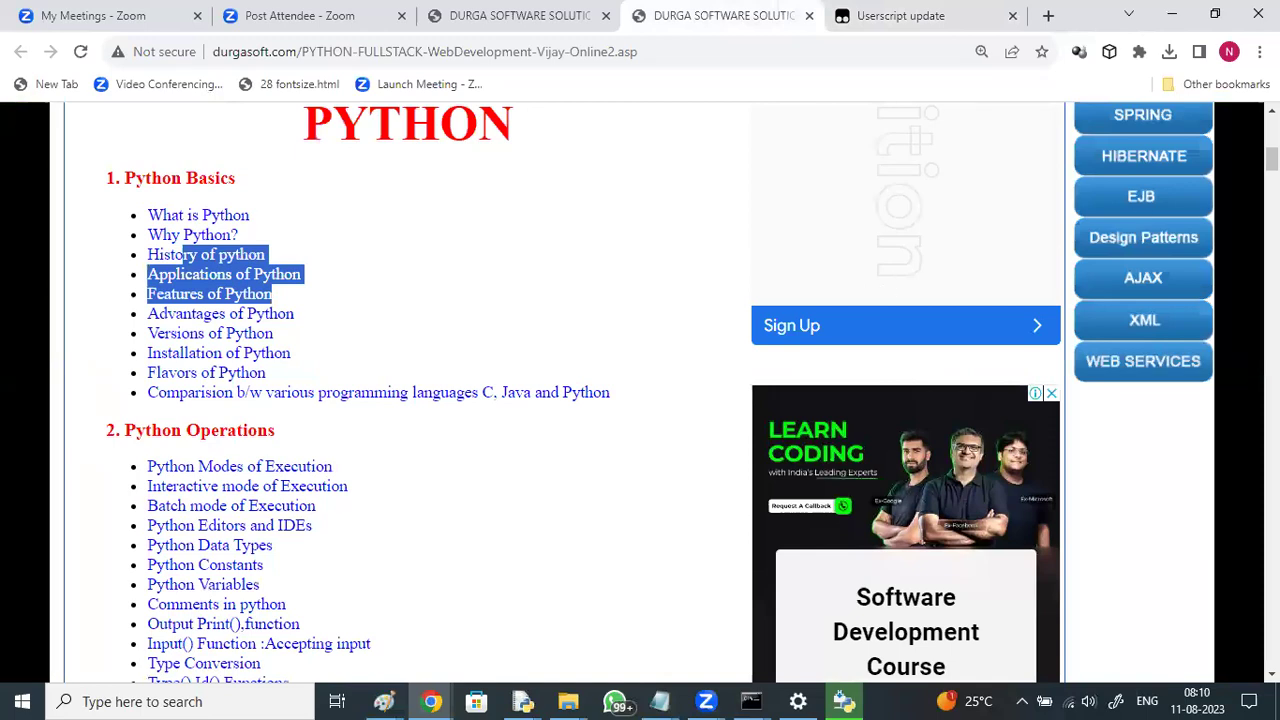
scroll(640, 390, "down", 3)
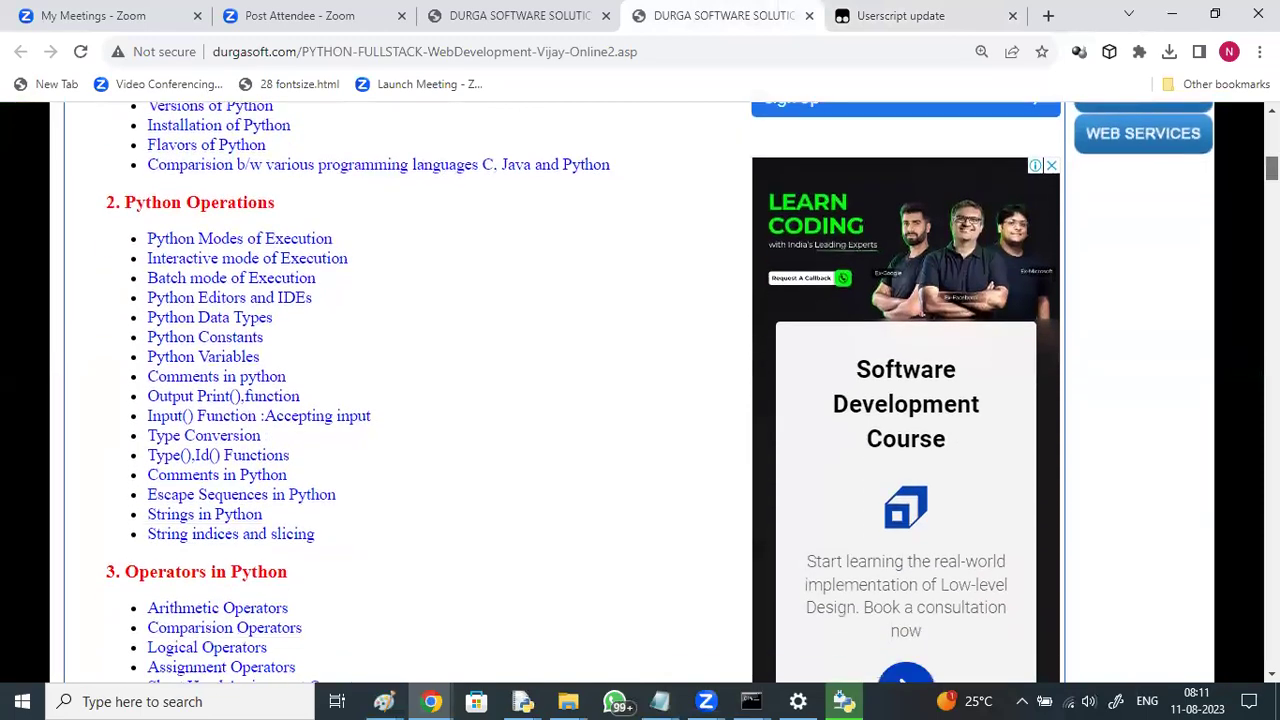
scroll(640, 390, "down", 1)
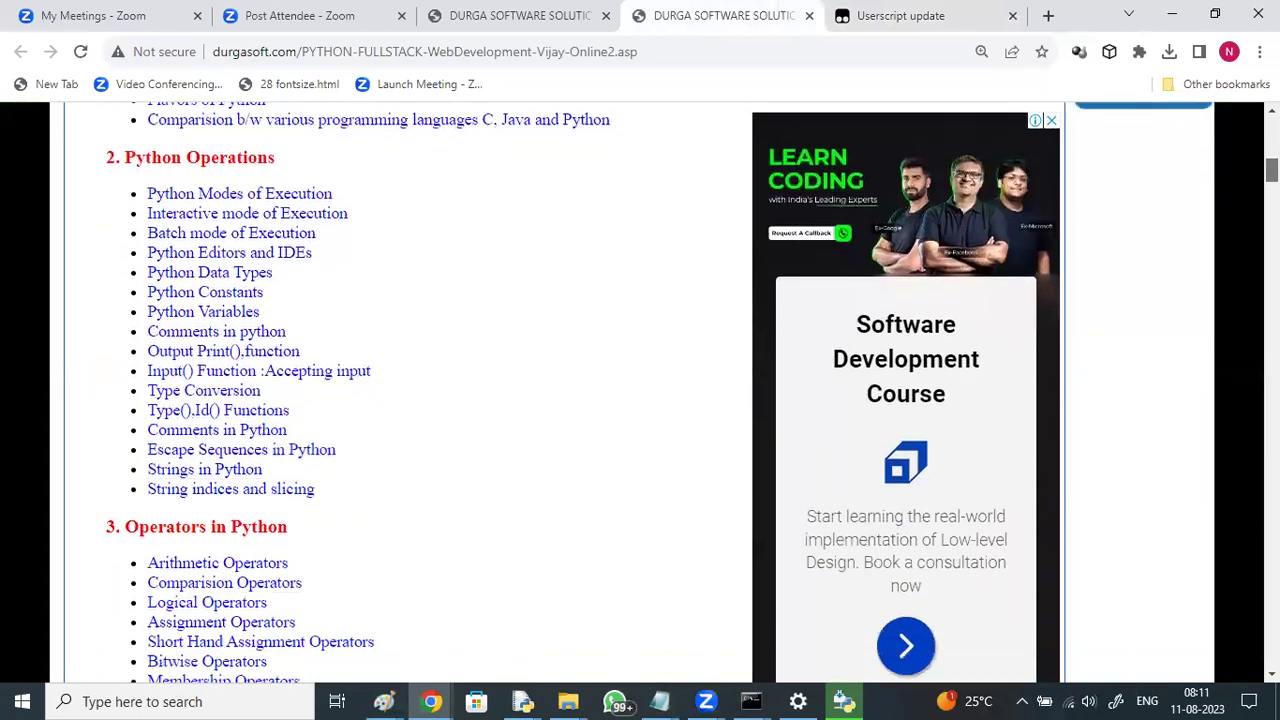
scroll(640, 390, "down", 2)
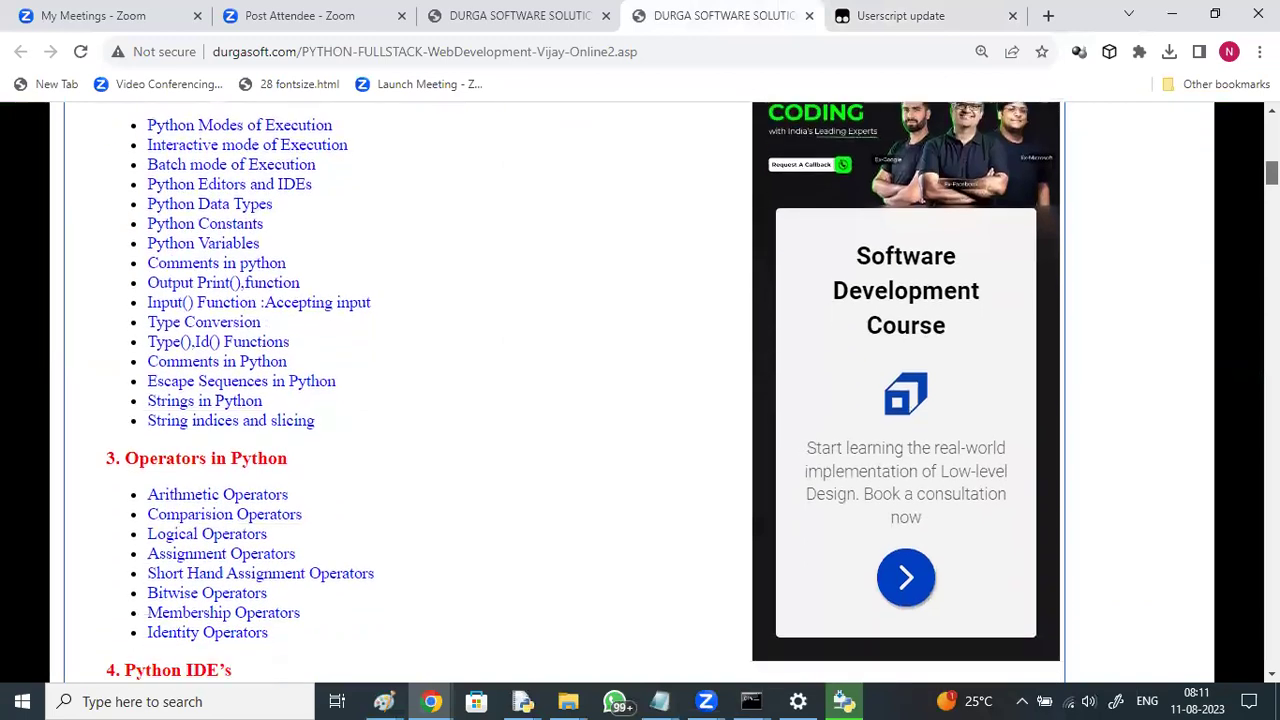
scroll(640, 390, "down", 2)
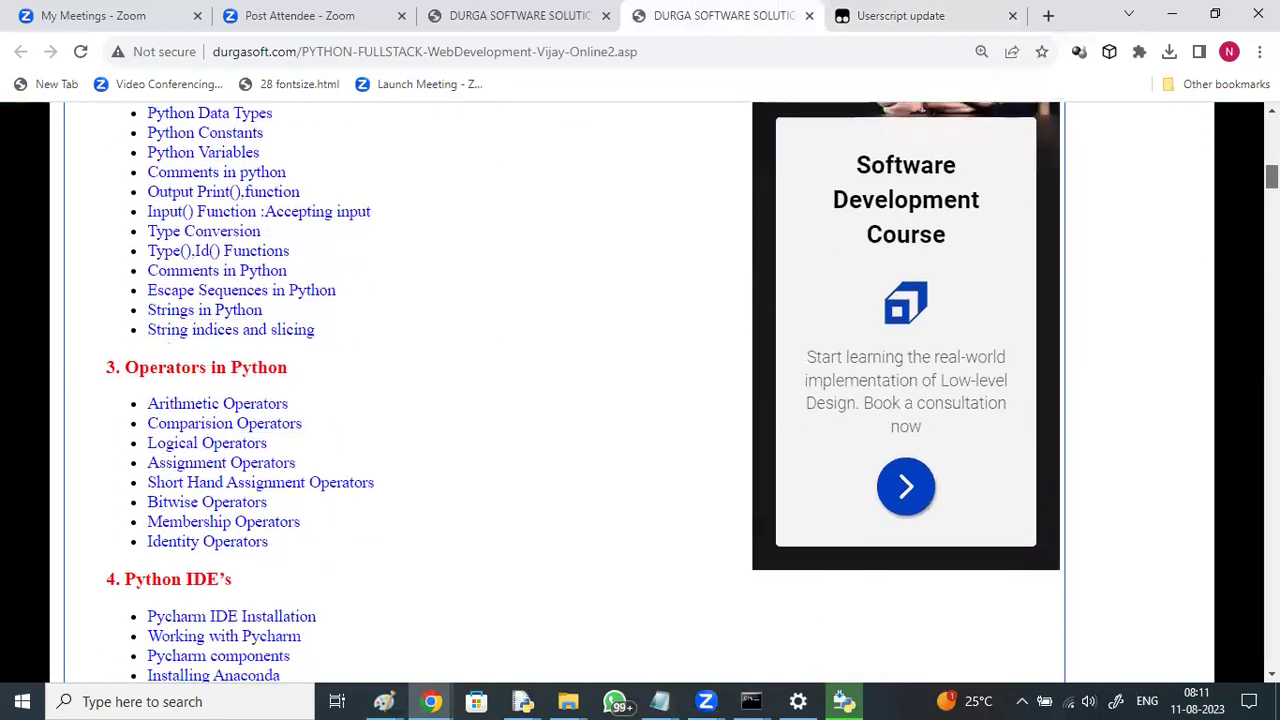
scroll(640, 390, "down", 5)
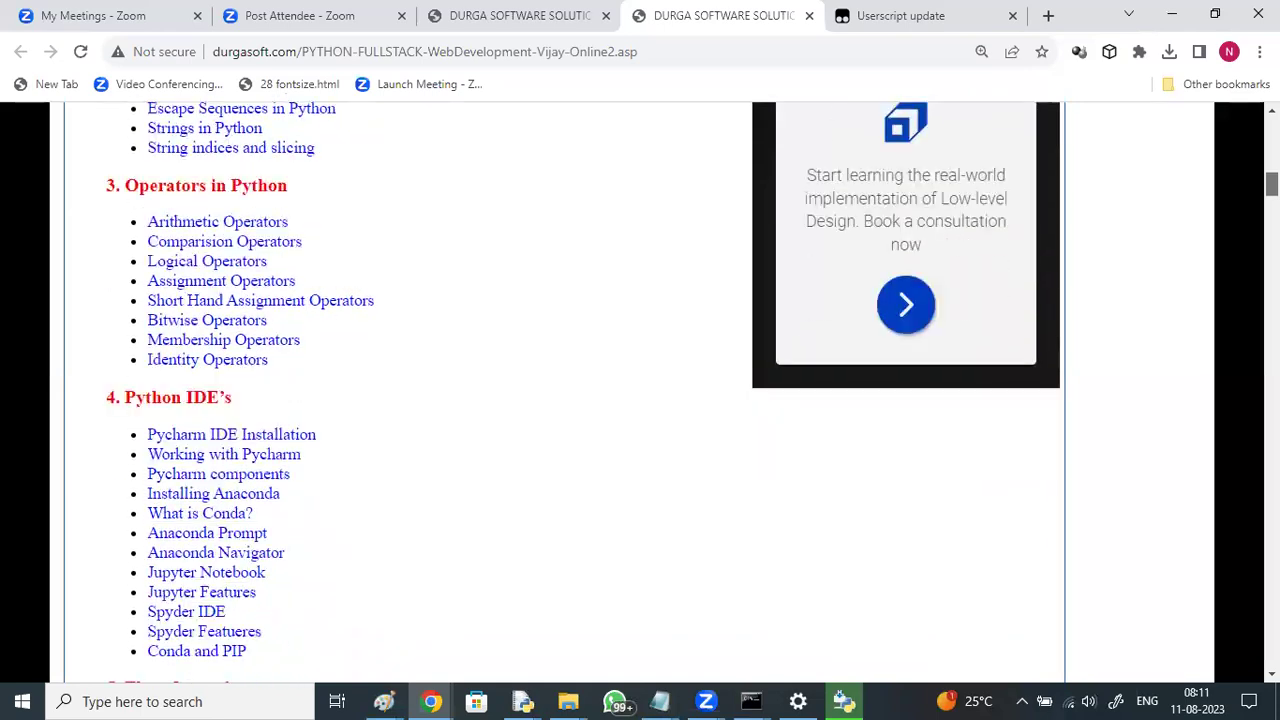